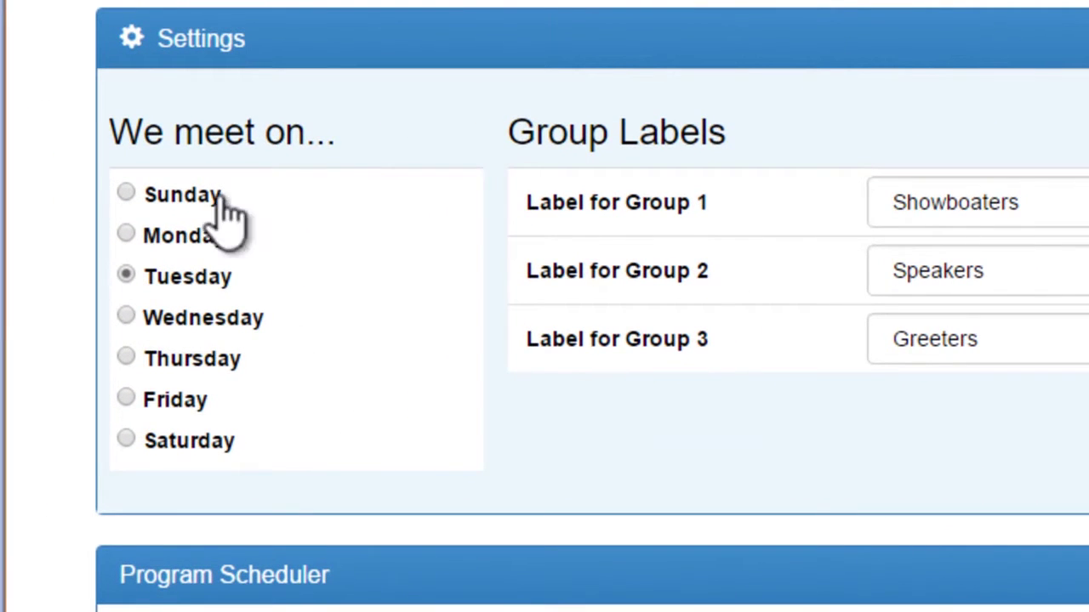
Change the 'We meet on' day from Tuesday to Thursday
click(194, 359)
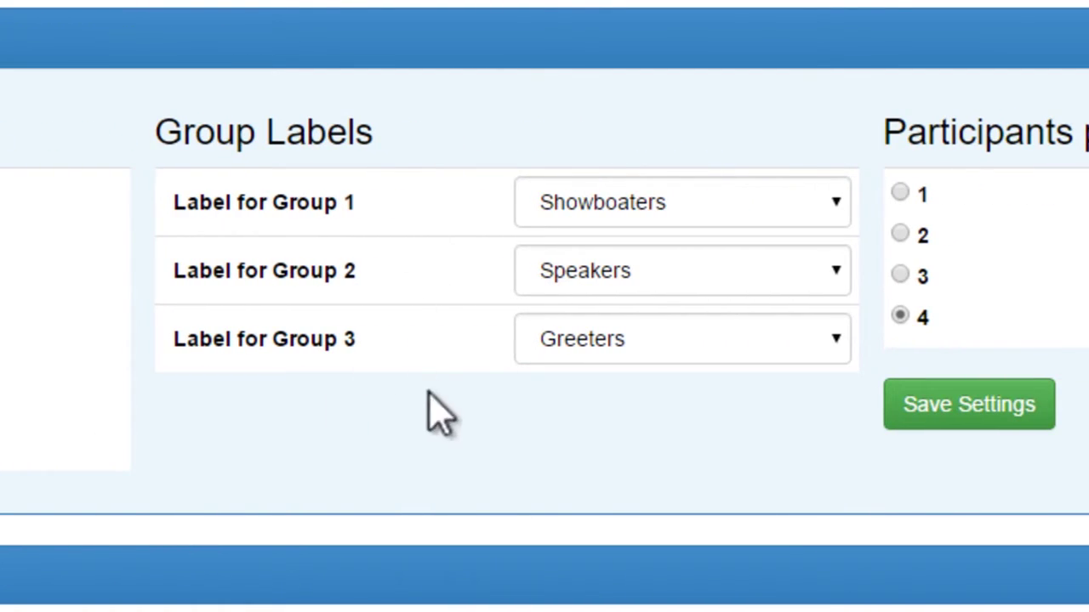
Label Group 1 Exhibitors, Group 2 Greeters and Group 3 Speakers
click(706, 201)
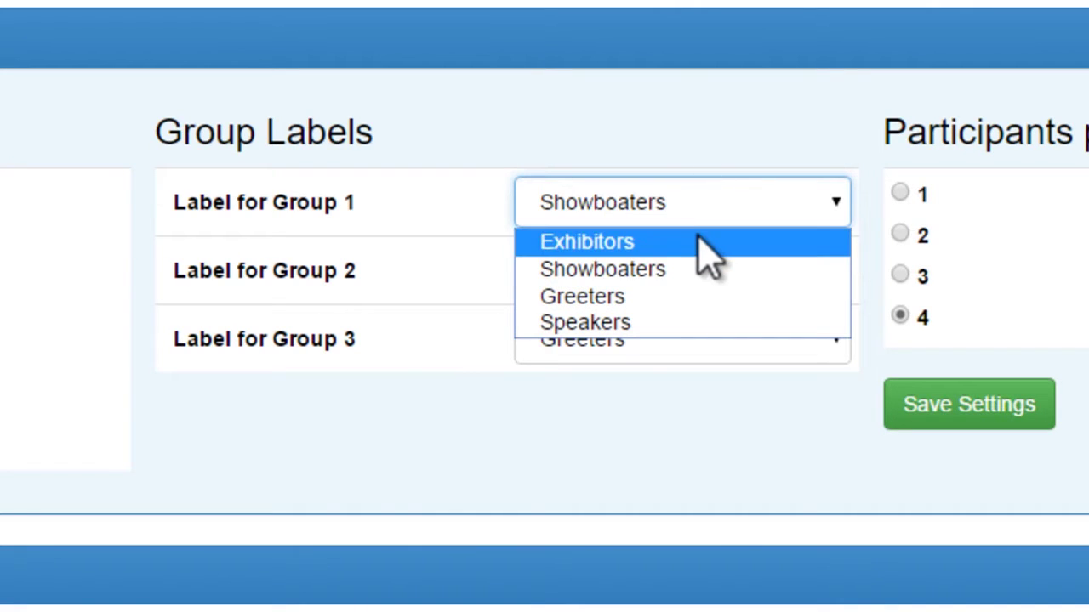
click(706, 245)
click(661, 272)
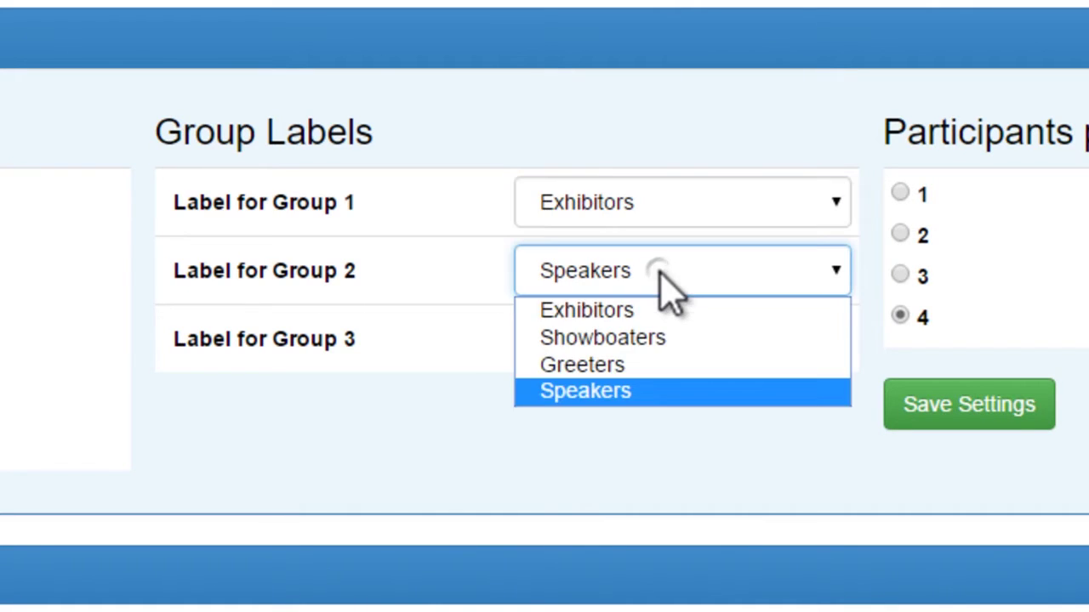
click(655, 364)
click(652, 349)
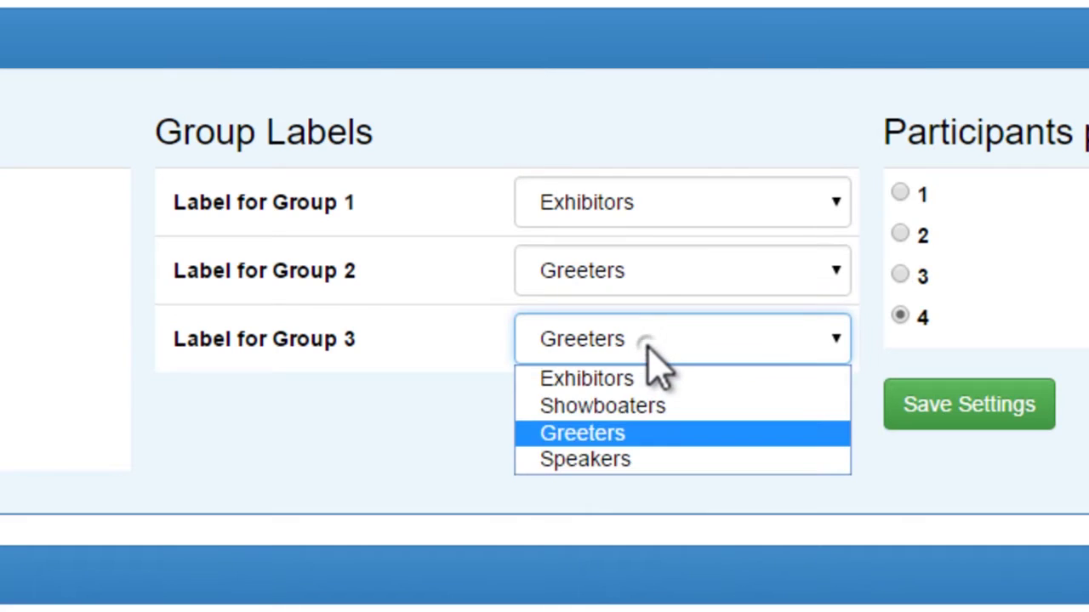
click(655, 463)
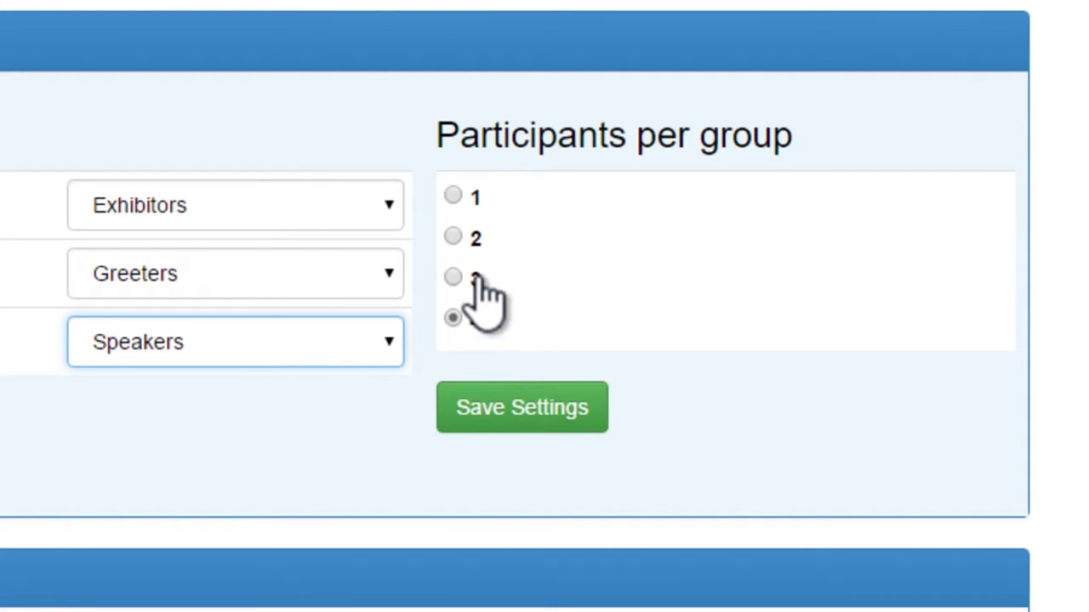
Allow 2 participants per group and save the meeting settings
click(476, 242)
click(475, 241)
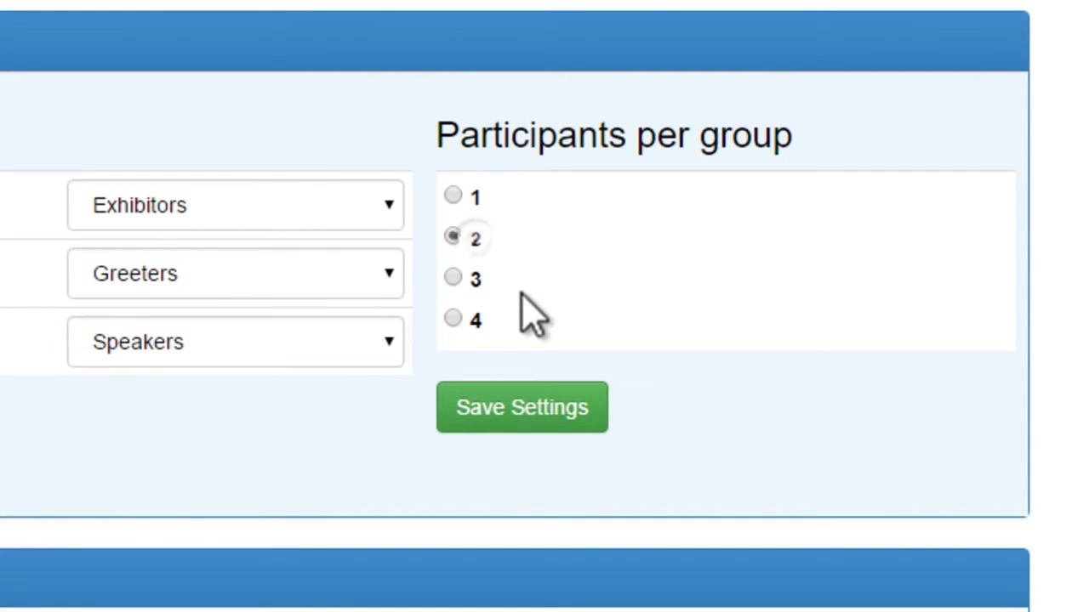
click(516, 411)
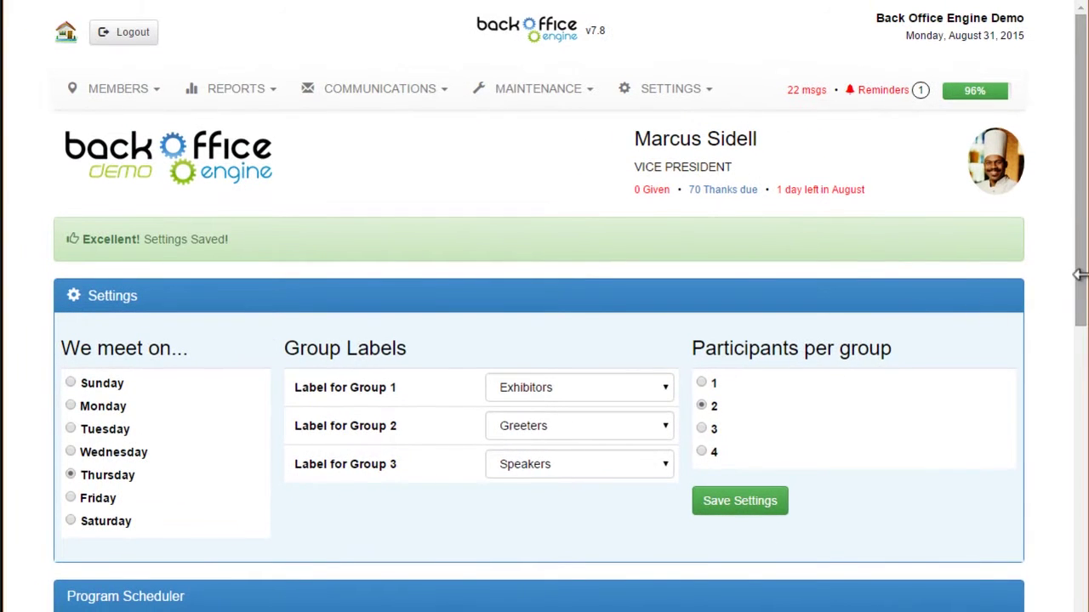
Move member 05 to the top of the batting order and member 01 to fifth
scroll(1080, 283, down, 7)
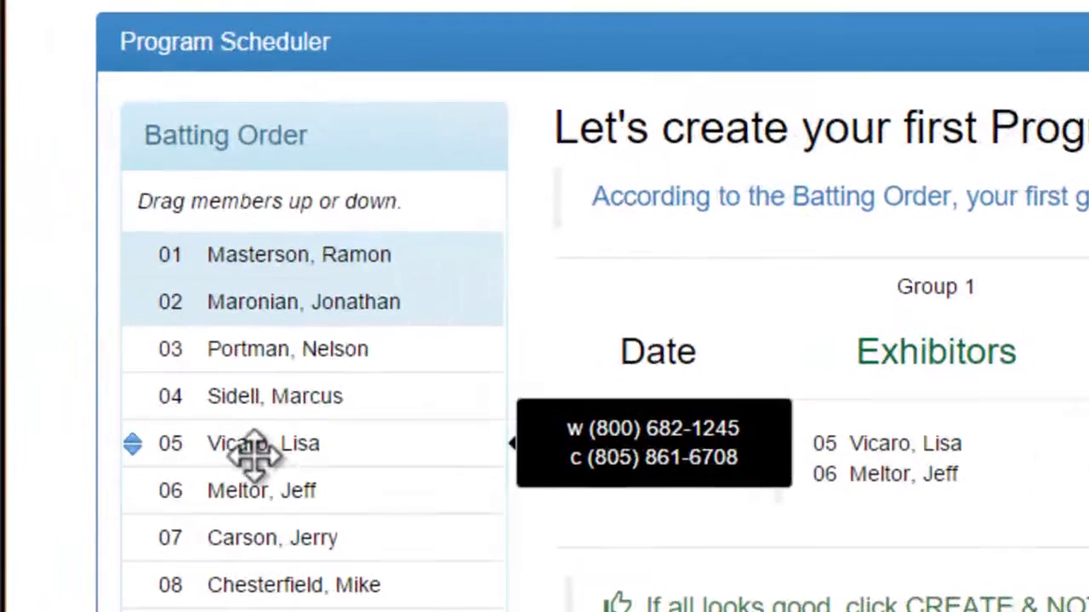
drag(257, 452, 256, 326)
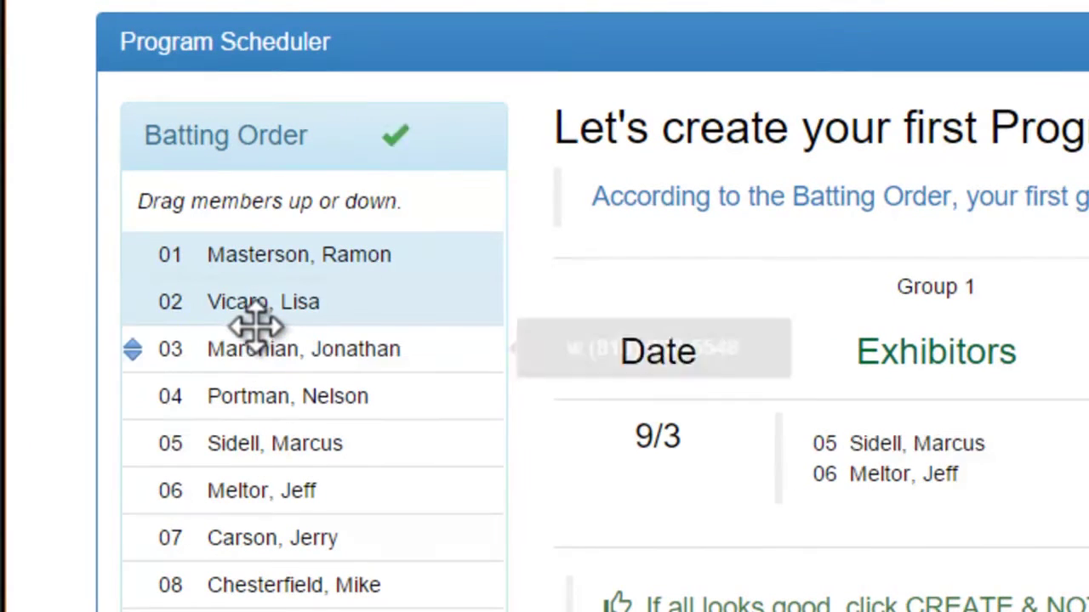
drag(272, 253, 260, 447)
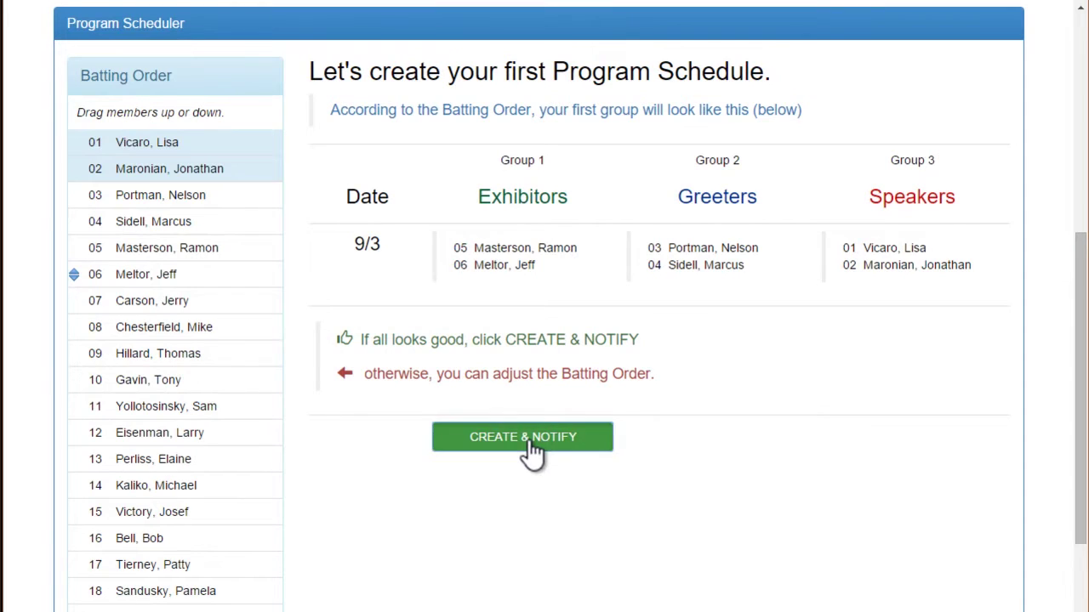
Create and notify the 9/3 week, then save the note 'This is a test group.' on it
click(532, 450)
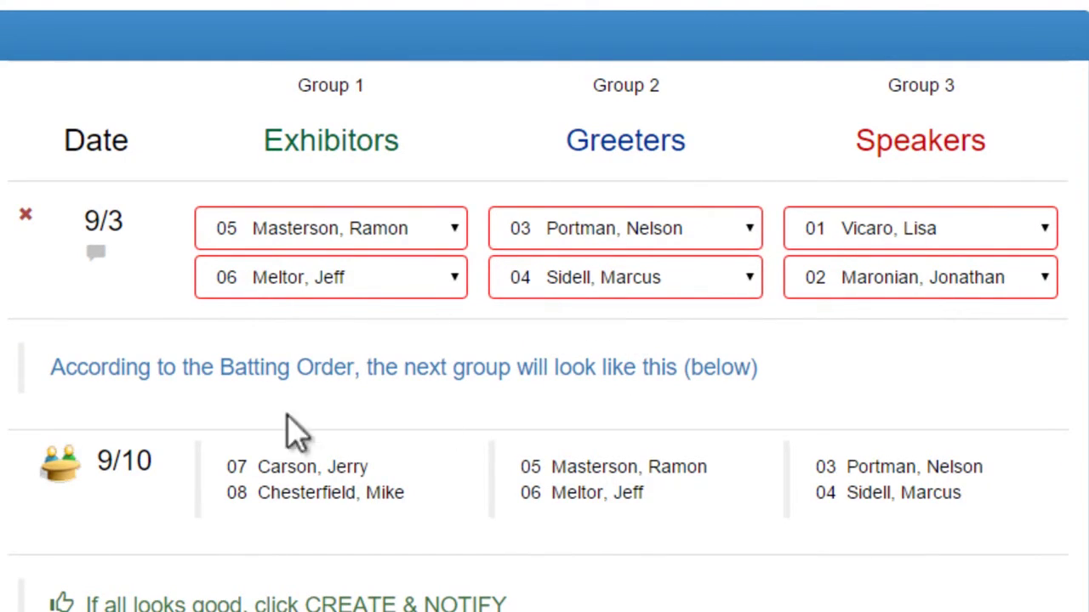
click(94, 253)
click(244, 350)
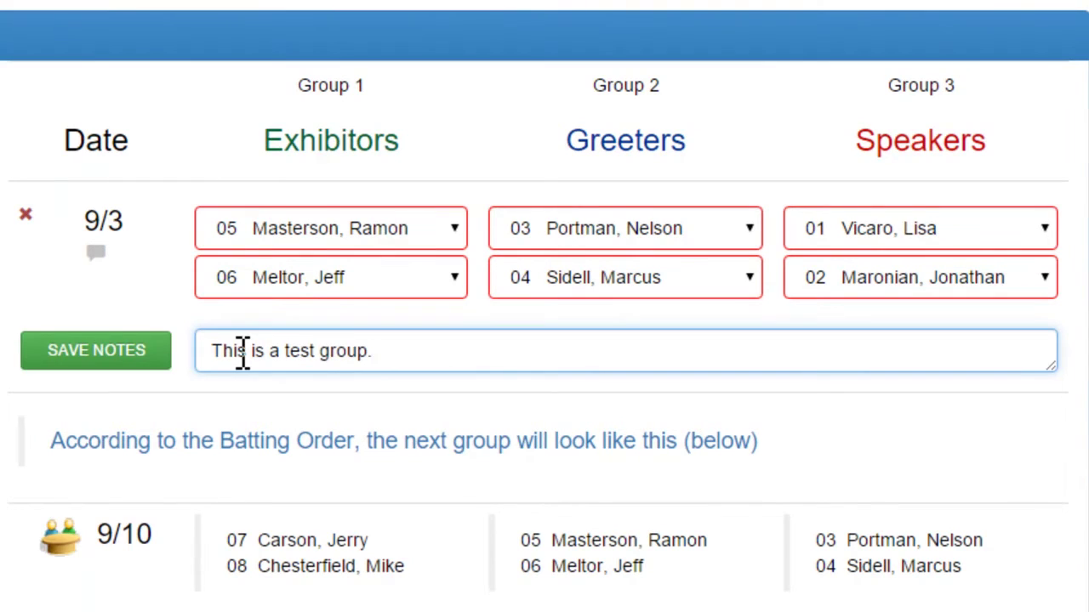
click(93, 352)
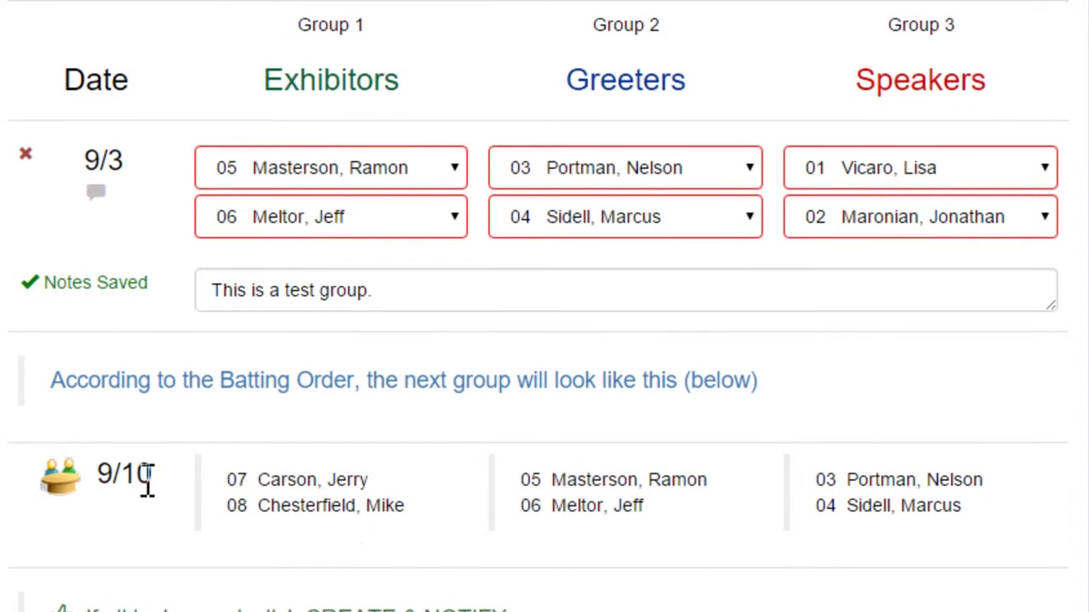
drag(156, 473, 108, 473)
Create and notify the 9/10 week from the batting order preview
click(153, 514)
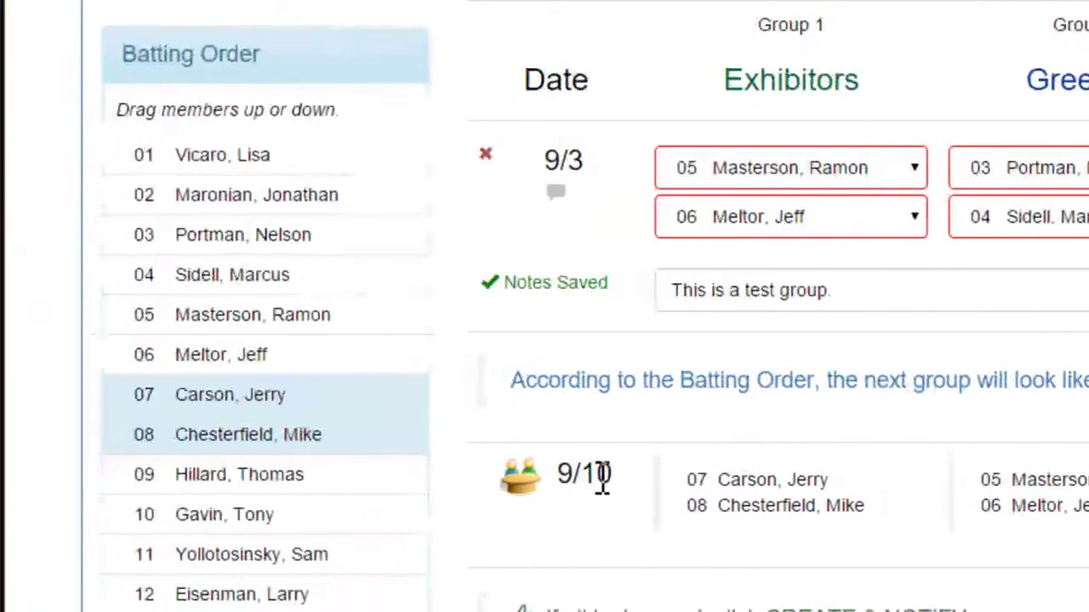
mouse_move(222, 481)
drag(219, 516, 218, 450)
mouse_move(250, 525)
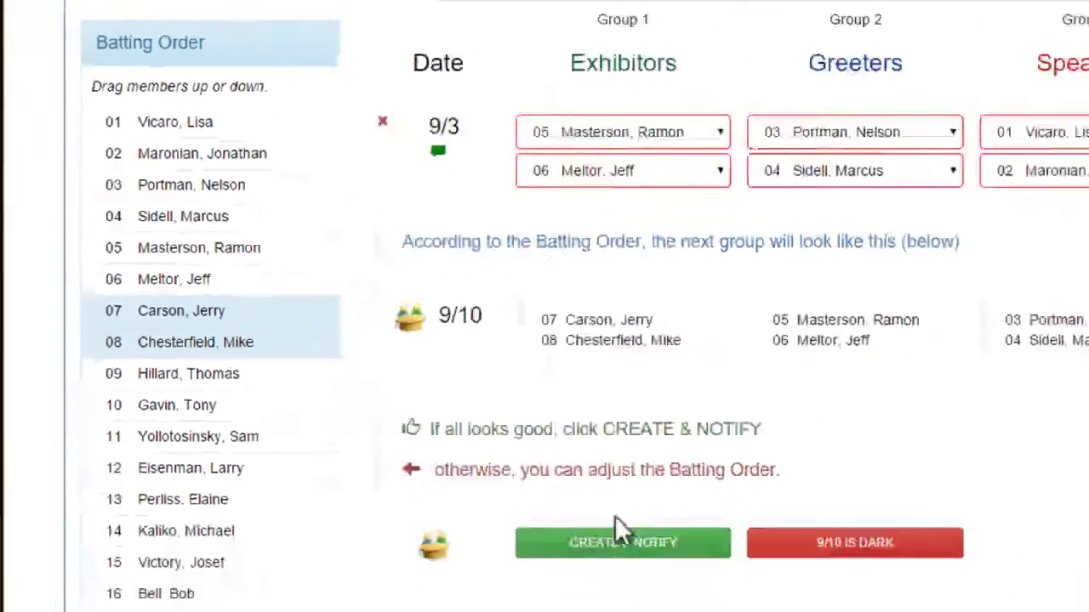
click(518, 463)
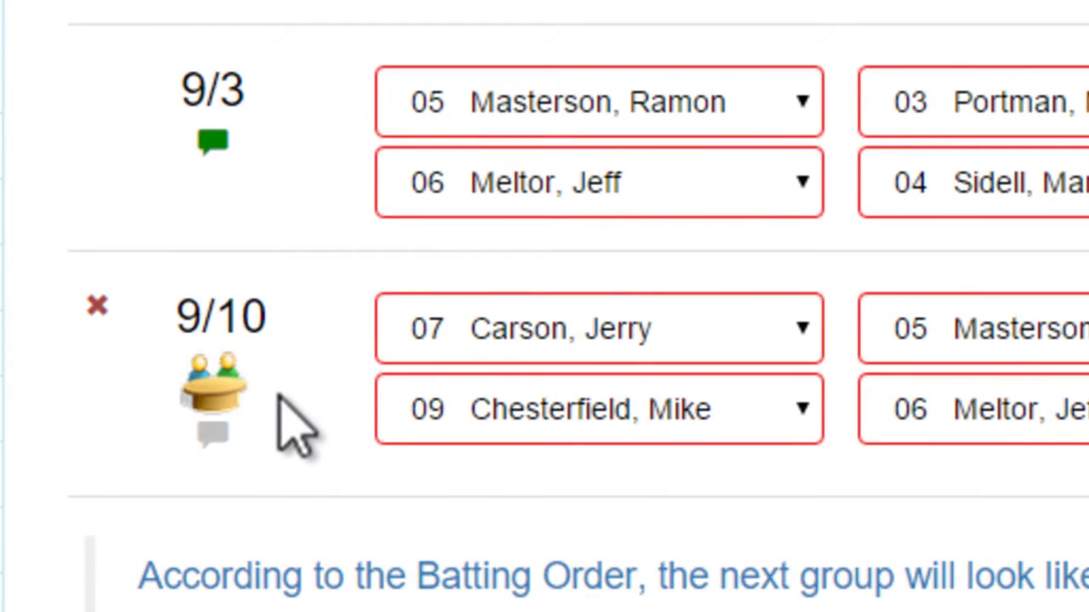
Delete the created 9/10 week and mark 9/10 as a dark week
click(97, 306)
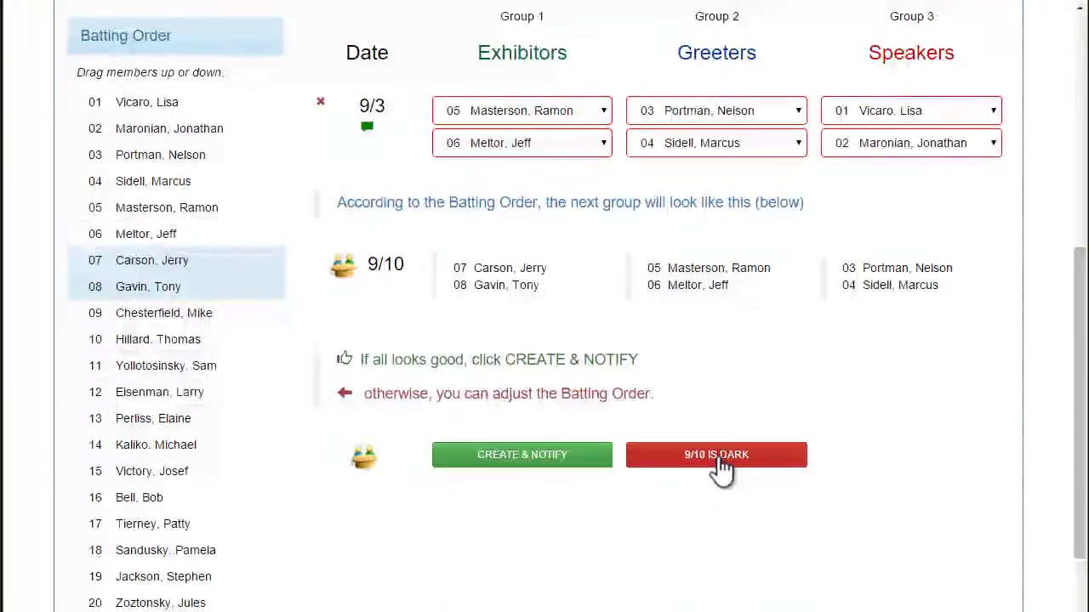
click(717, 459)
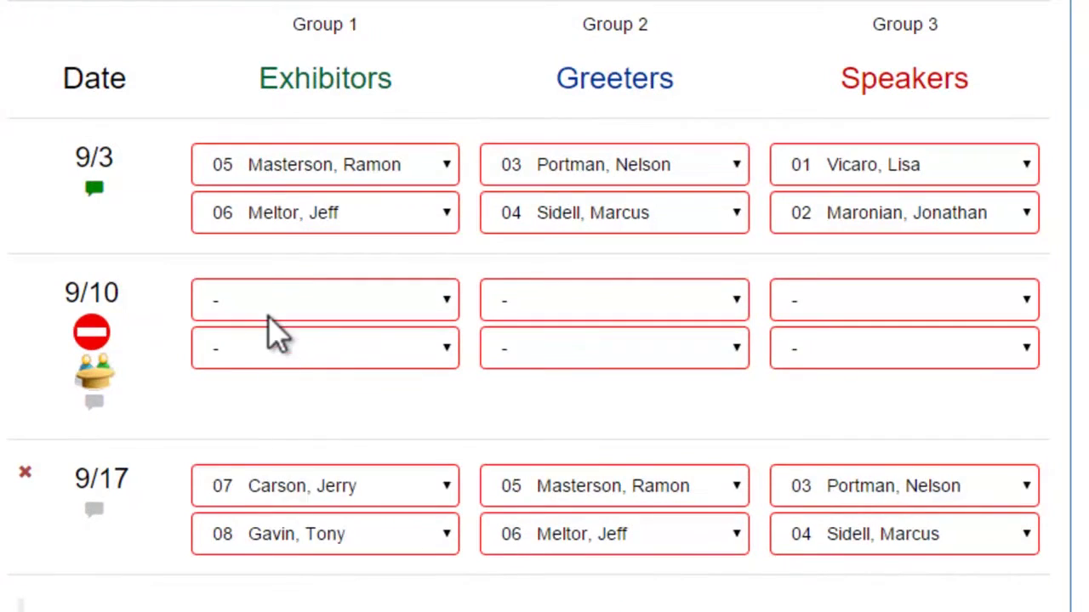
Assign members 24 and 16 as 9/10 Exhibitors and 35 and 25 as Greeters
click(286, 306)
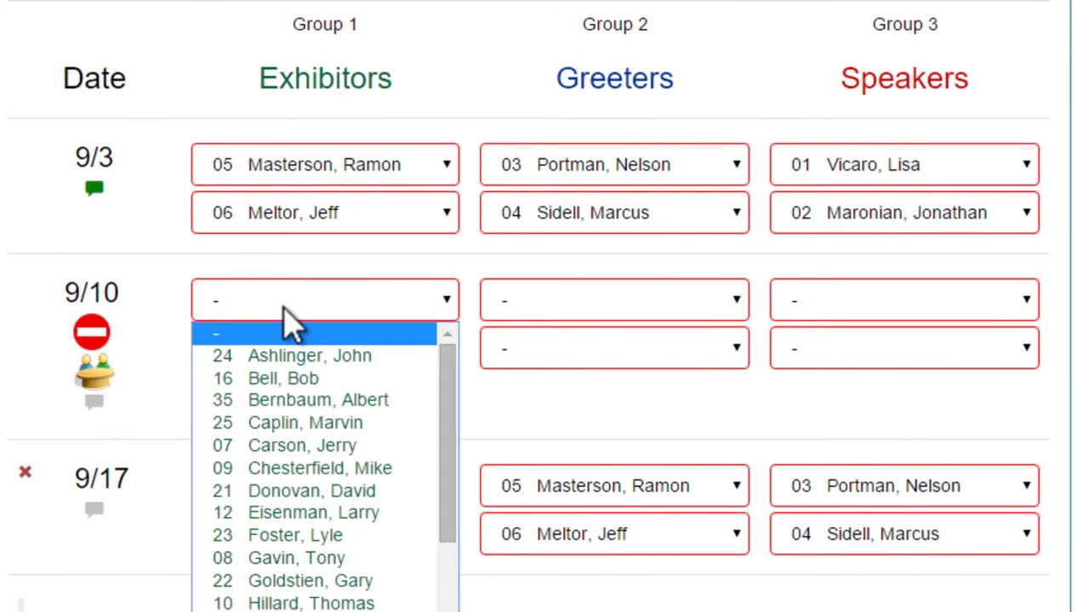
click(300, 360)
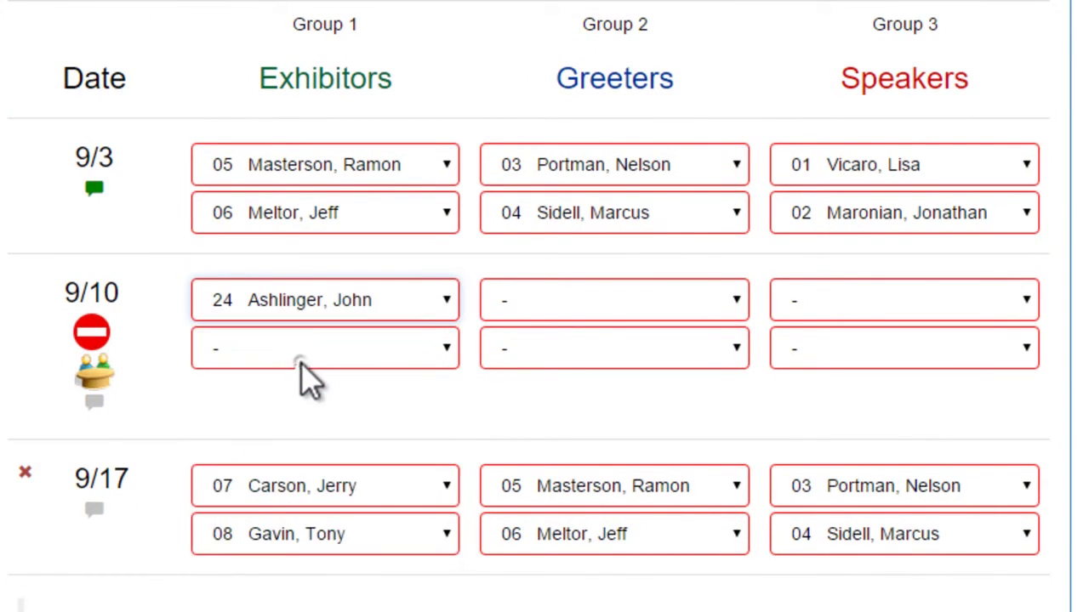
click(302, 358)
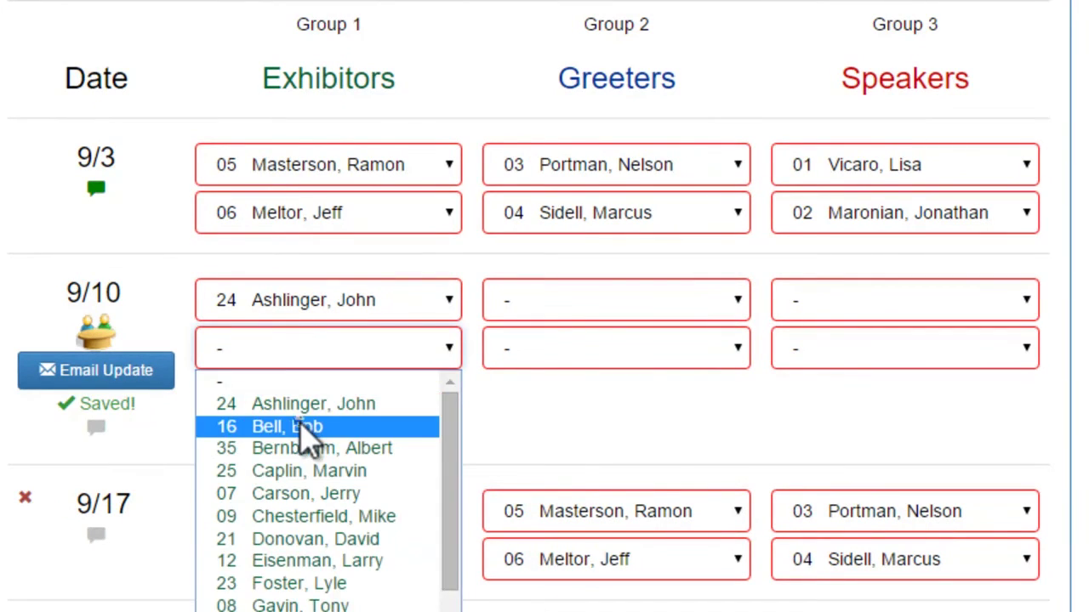
click(299, 421)
click(549, 303)
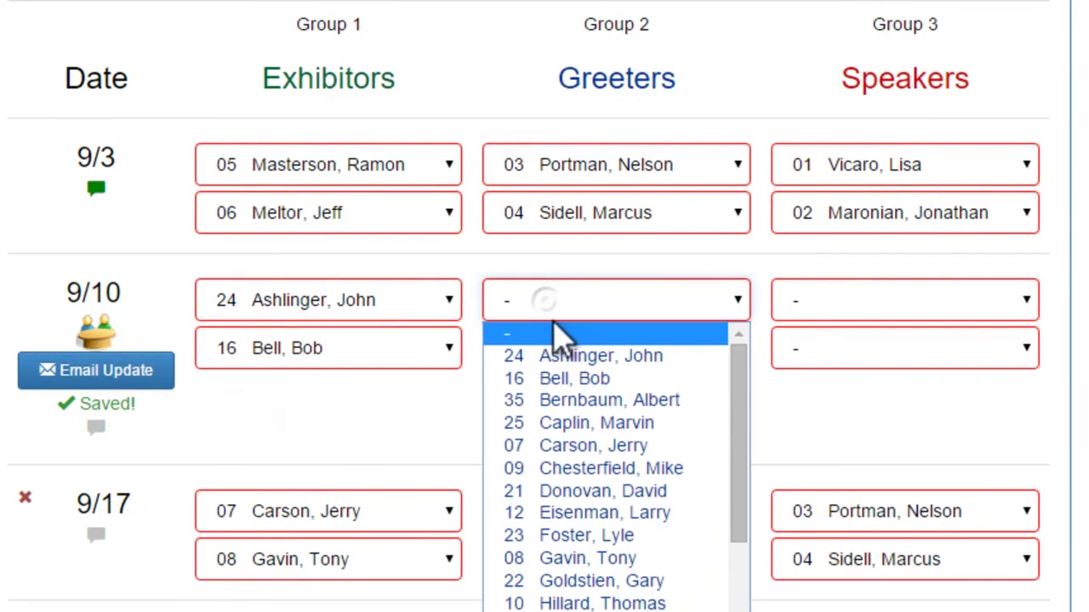
click(570, 401)
click(578, 366)
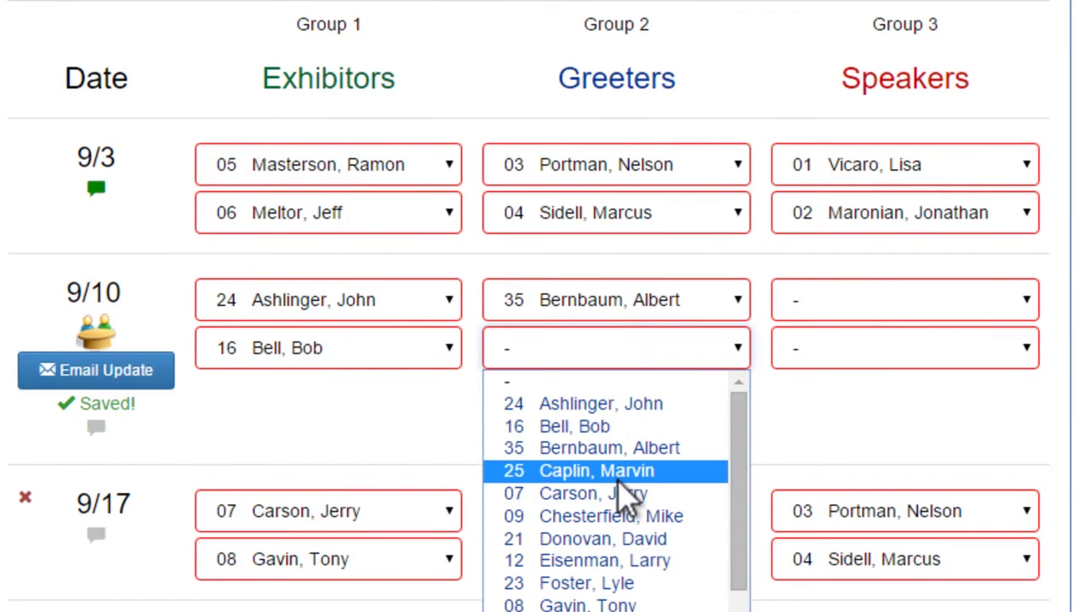
click(620, 478)
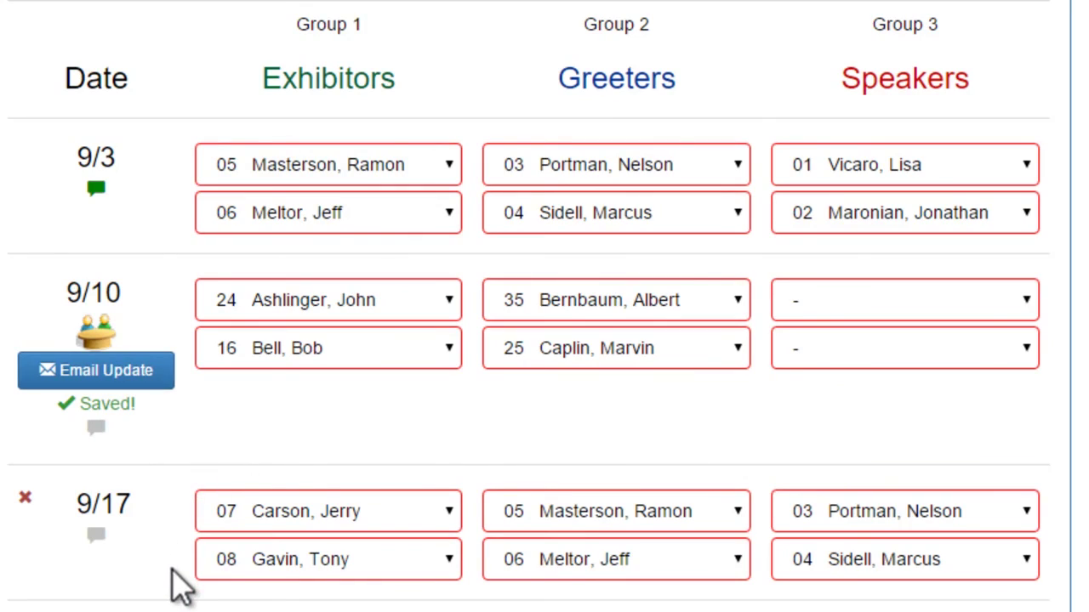
Create and notify the 9/24 week so 10/1 becomes the next preview
scroll(419, 382, down, 1)
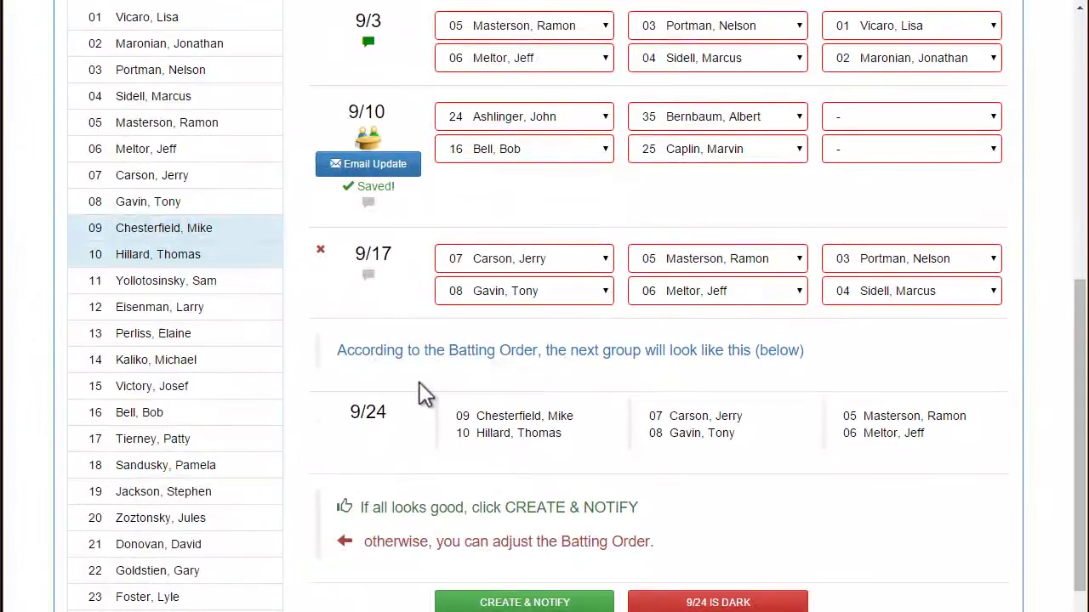
scroll(420, 382, down, 2)
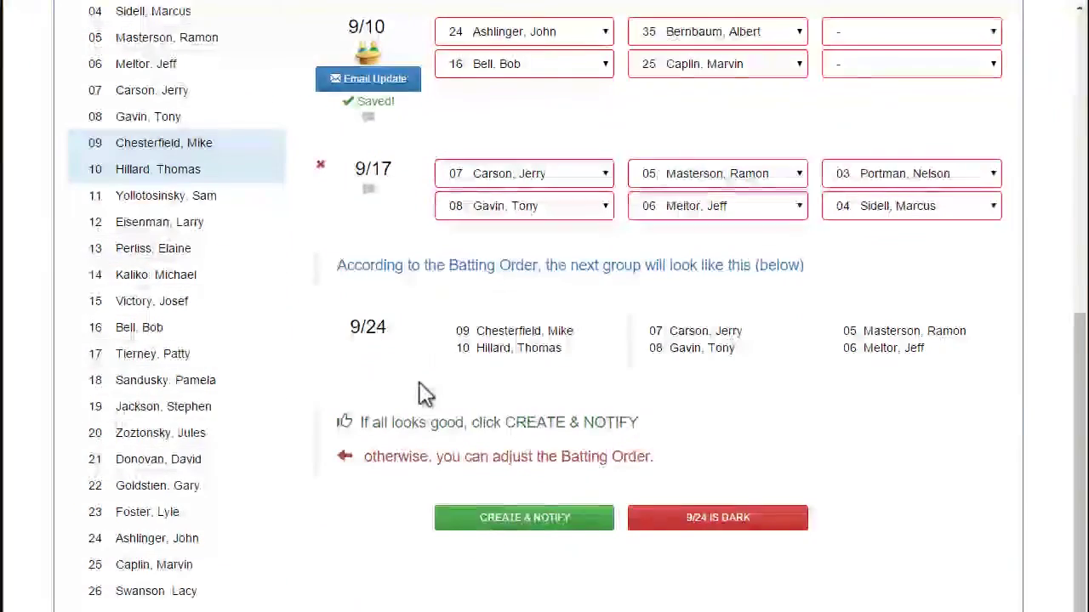
click(508, 442)
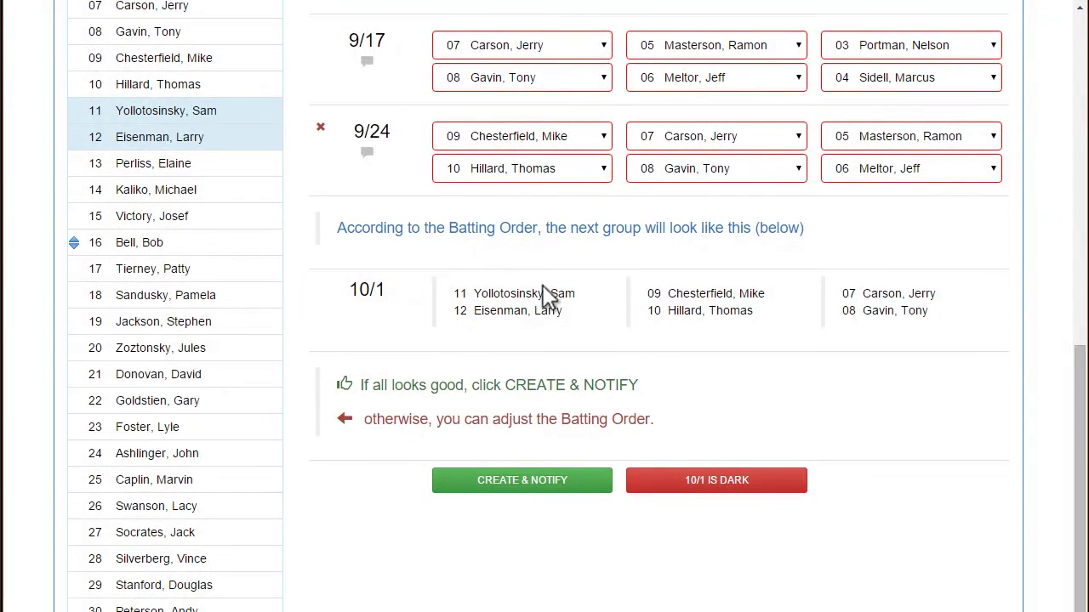
scroll(407, 324, up, 2)
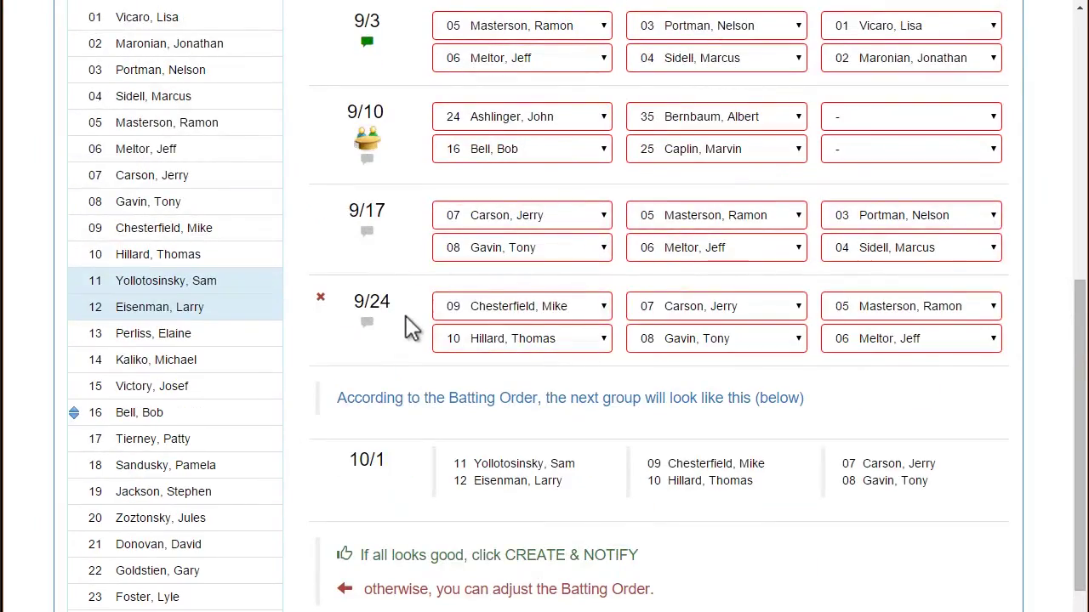